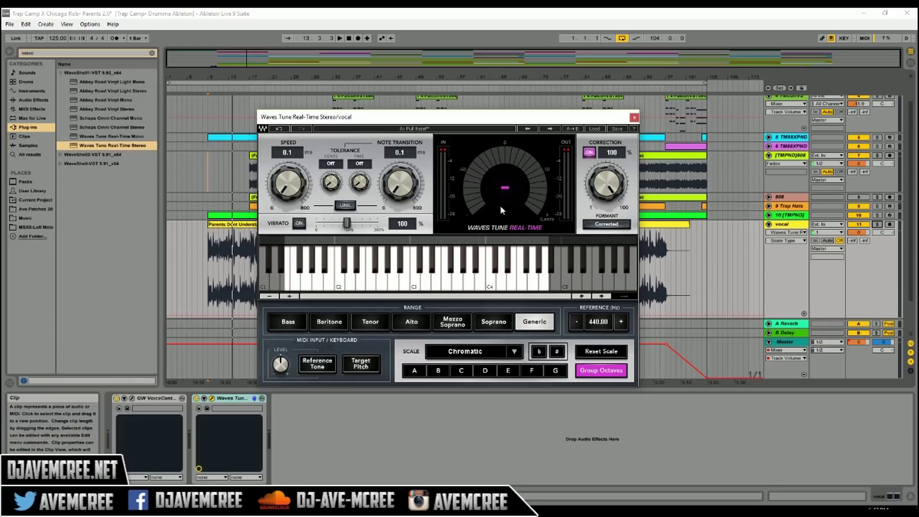
Step: Stop playback and set the pitch correction scale for the vocal to Harmonic Minor
{"action": "key", "text": "space"}
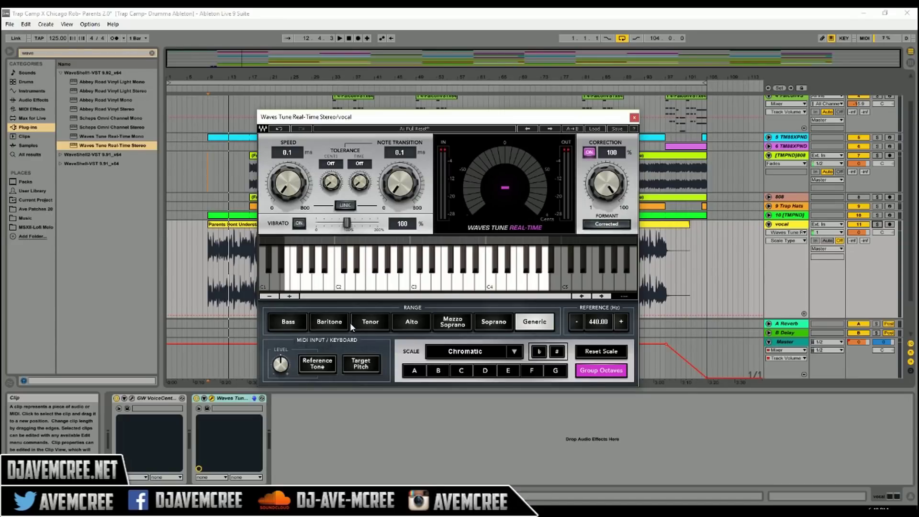
{"action": "left_click", "coordinate": [515, 352]}
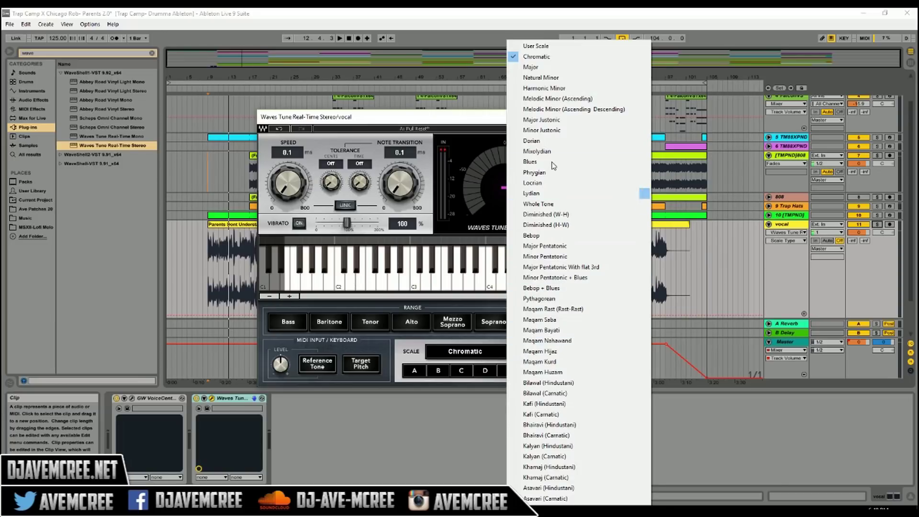
{"action": "left_click", "coordinate": [544, 88]}
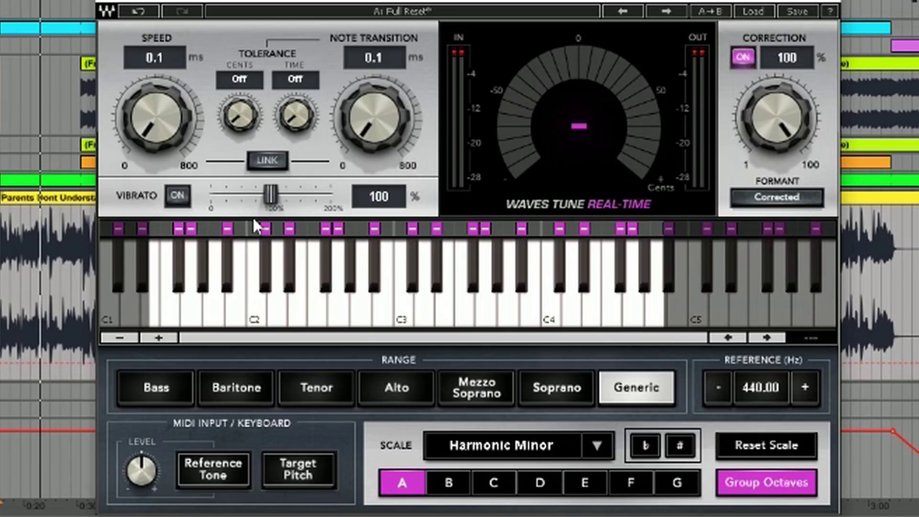
Step: Set the scale's A# notes to be corrected upward to the next note
{"action": "left_click", "coordinate": [225, 227]}
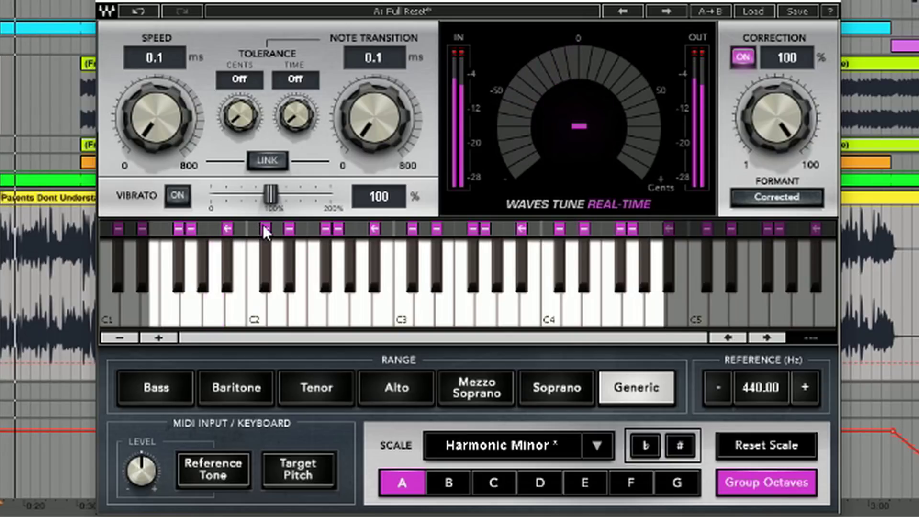
{"action": "left_click", "coordinate": [230, 226]}
{"action": "left_click", "coordinate": [231, 225]}
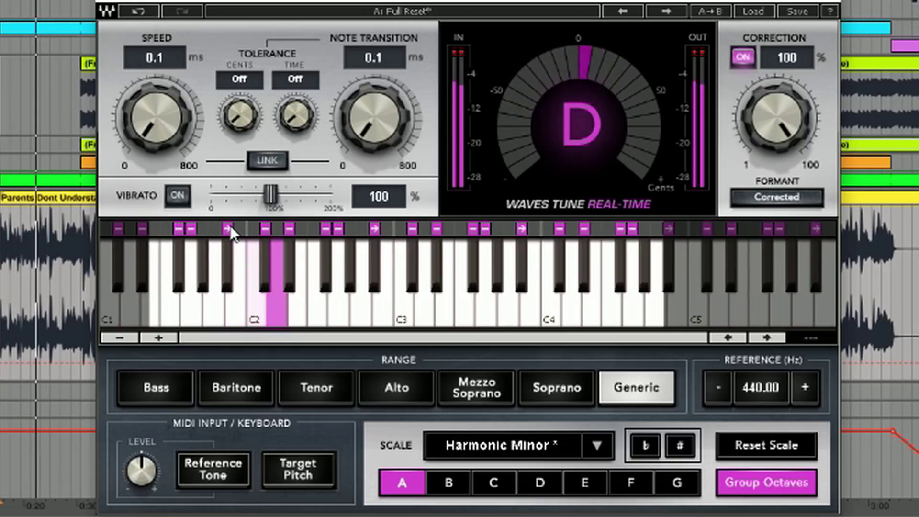
Step: Cycle the D# notes' correction state through bypass and back to the dash, and change the state of the F# notes
{"action": "left_click", "coordinate": [289, 225]}
{"action": "left_click", "coordinate": [289, 225]}
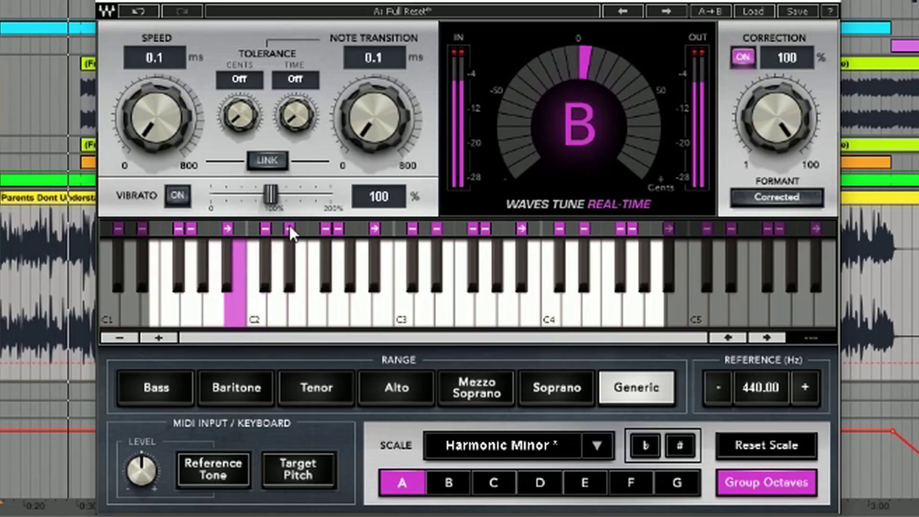
{"action": "left_click", "coordinate": [289, 225]}
{"action": "left_click", "coordinate": [290, 225]}
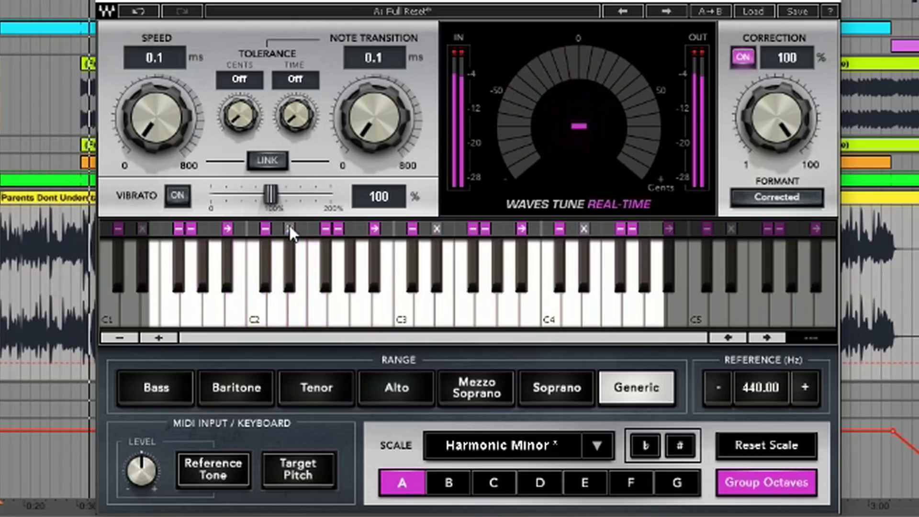
{"action": "left_click", "coordinate": [289, 225]}
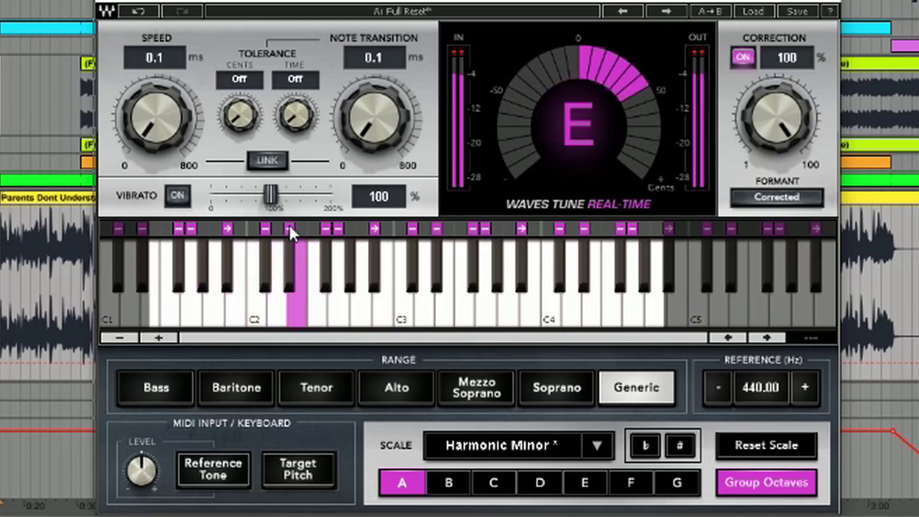
{"action": "left_click", "coordinate": [325, 229]}
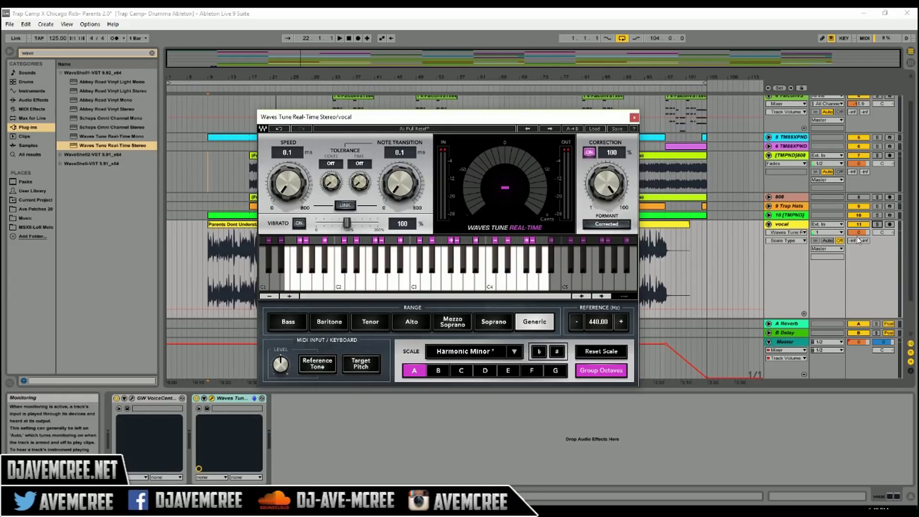
Step: Solo the vocal track and audition it while comparing the pitch correction switched off and on, leaving the correction on
{"action": "left_click", "coordinate": [879, 224]}
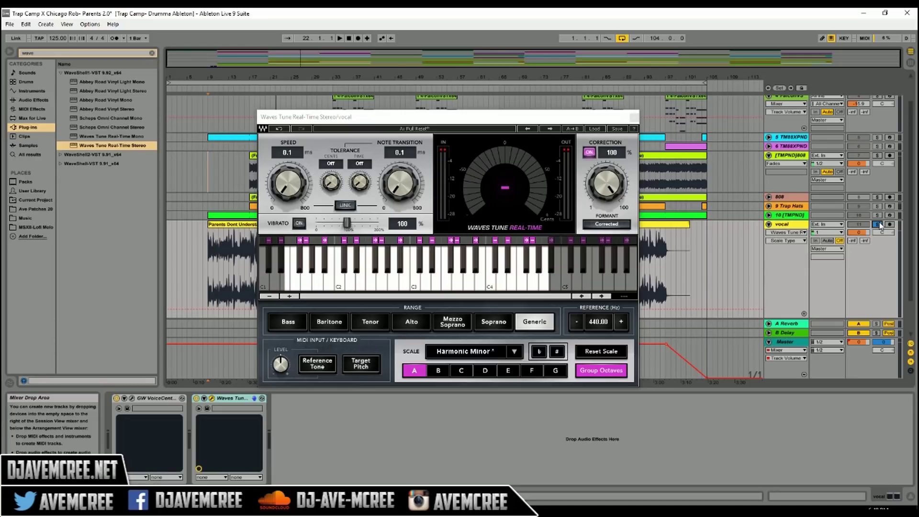
{"action": "key", "text": "space"}
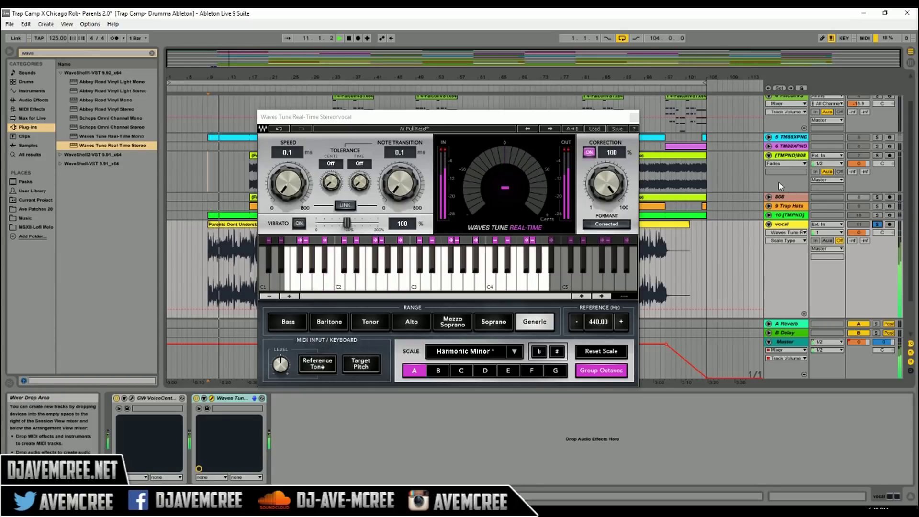
{"action": "left_click", "coordinate": [592, 154]}
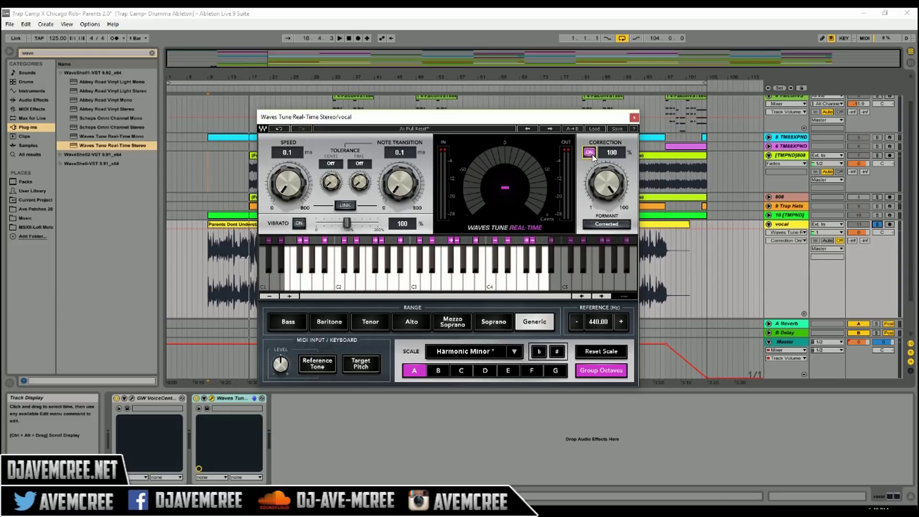
{"action": "key", "text": "space"}
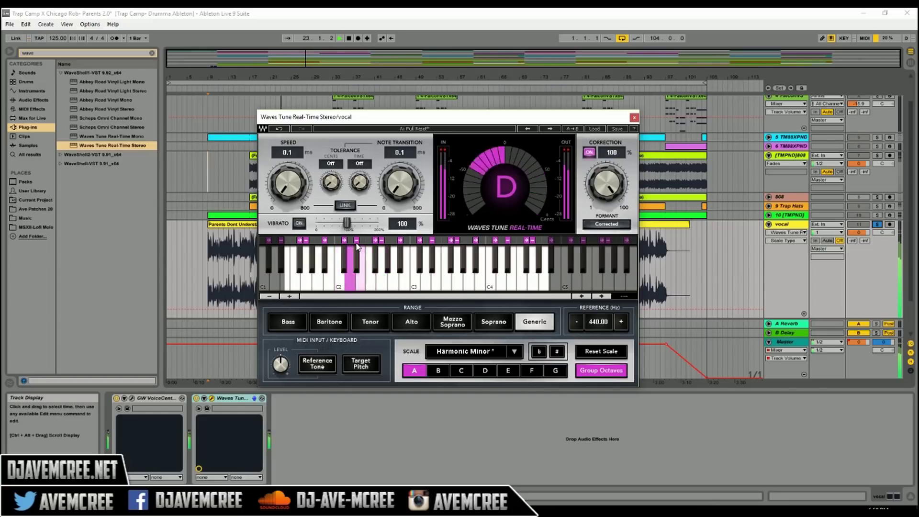
{"action": "key", "text": "space"}
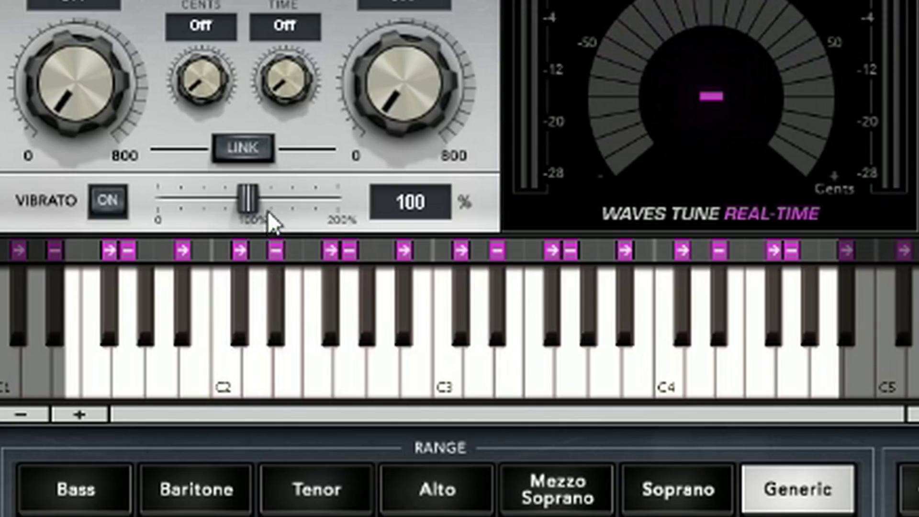
Step: Turn on vibrato for the vocal tuning and set its amount to 200%
{"action": "left_click_drag", "start_coordinate": [248, 199], "coordinate": [338, 199]}
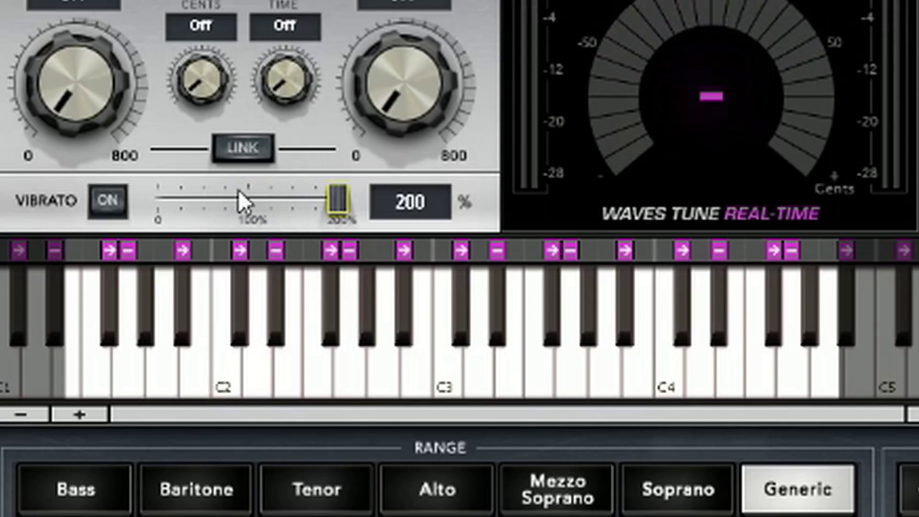
{"action": "left_click", "coordinate": [107, 199]}
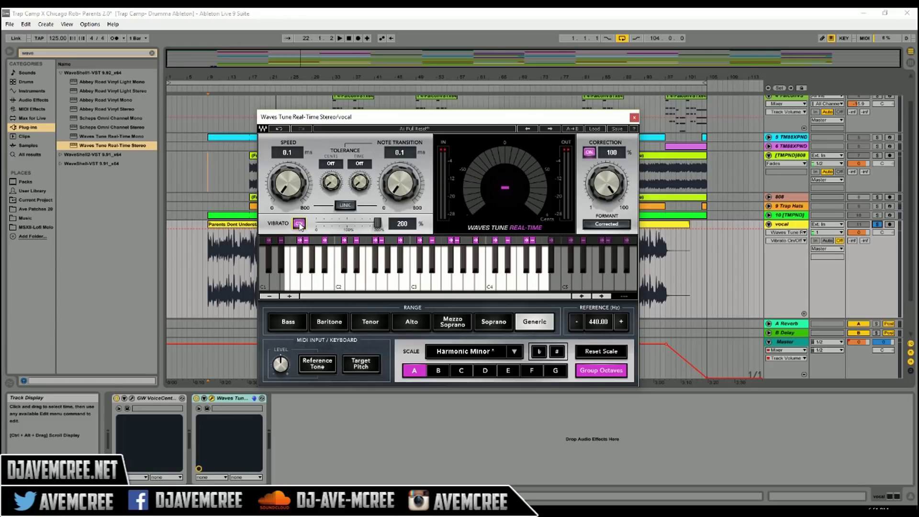
{"action": "left_click", "coordinate": [300, 224]}
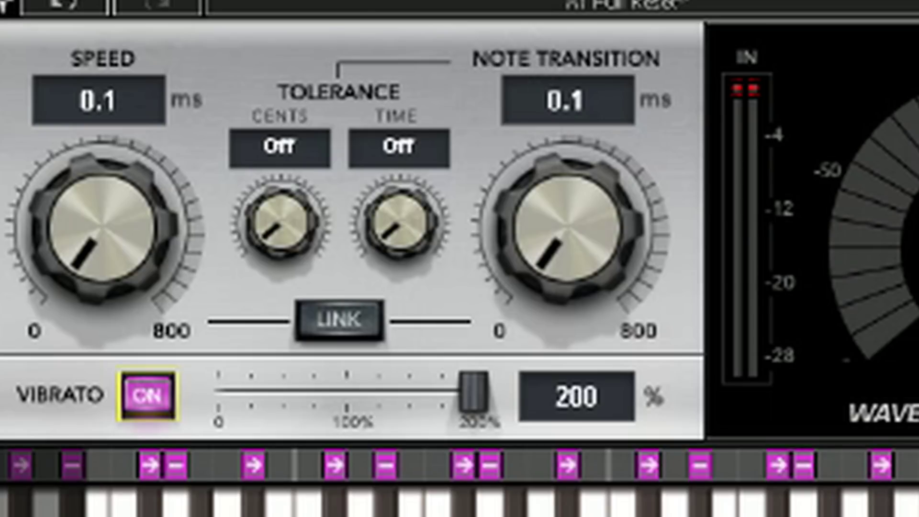
Step: Audition a phrase of the vocal clip with the note transition at 517.0 ms, and return the note transition to 0.1 ms
{"action": "left_click_drag", "start_coordinate": [568, 227], "coordinate": [567, 174]}
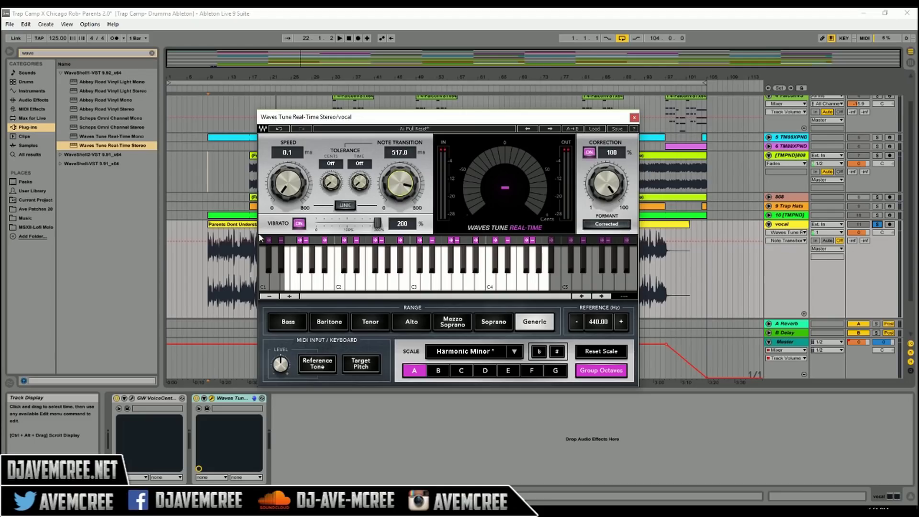
{"action": "left_click", "coordinate": [245, 265]}
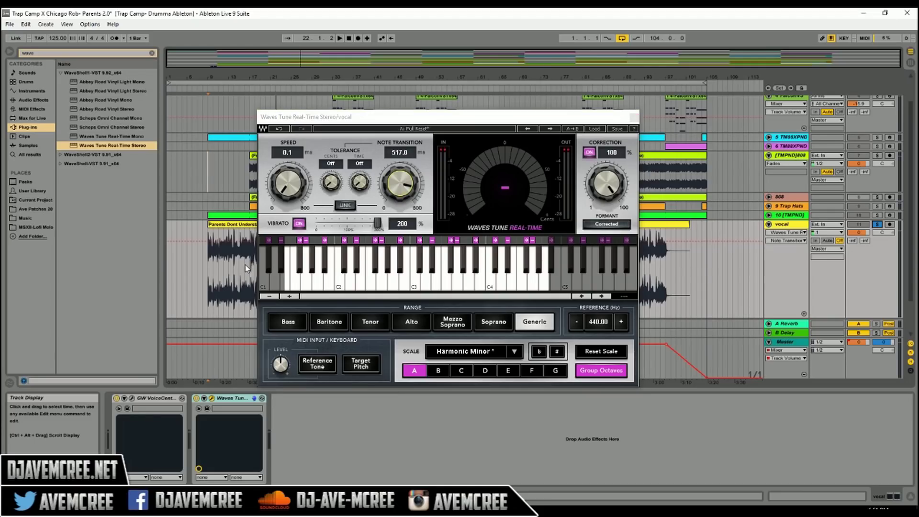
{"action": "left_click", "coordinate": [245, 265]}
{"action": "key", "text": "space"}
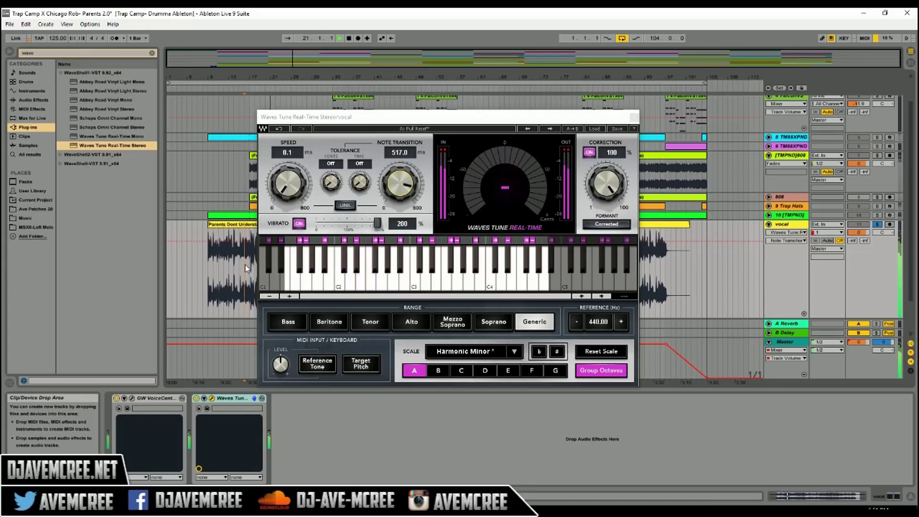
{"action": "key", "text": "space"}
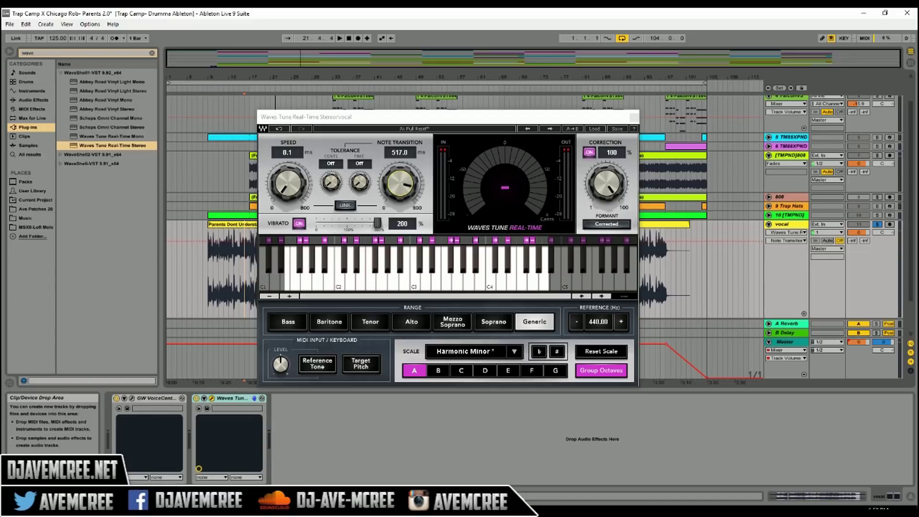
{"action": "left_click_drag", "start_coordinate": [400, 184], "coordinate": [400, 216]}
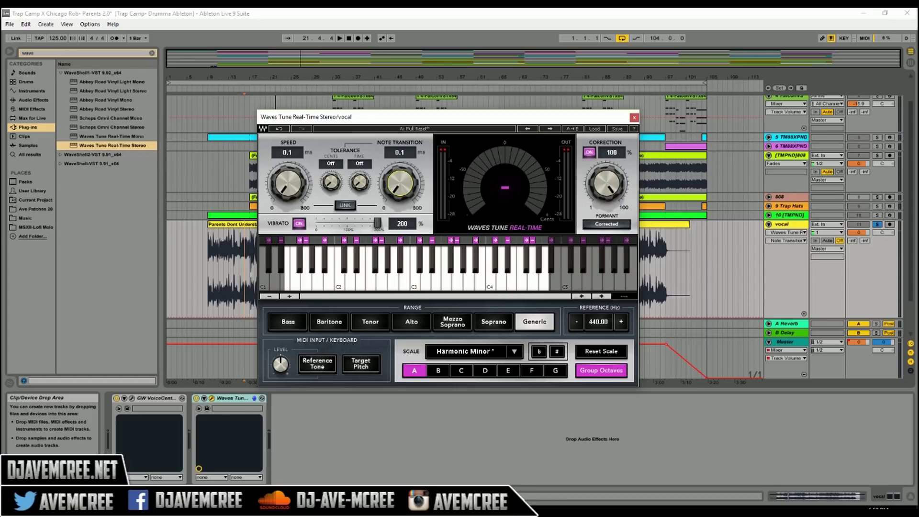
Step: Load both preset and scale of the Quantized Correction C Major factory preset and audition the vocal
{"action": "left_click", "coordinate": [597, 132]}
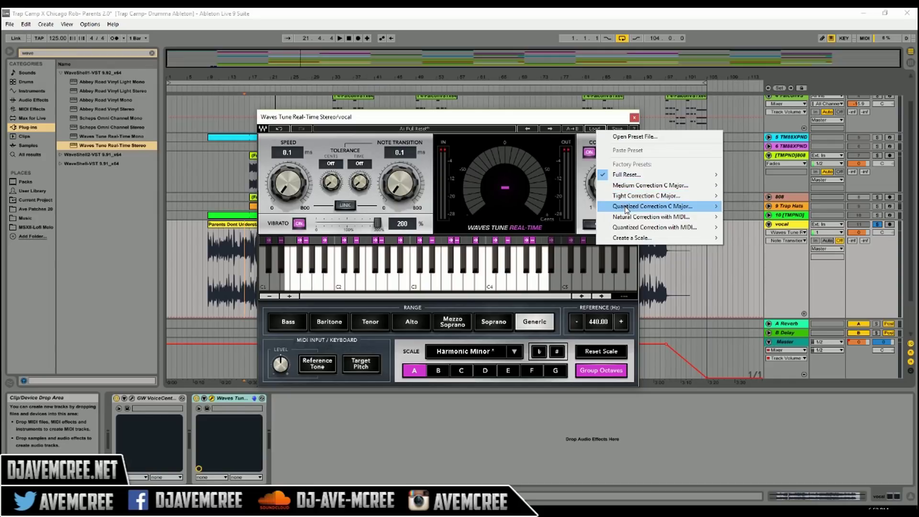
{"action": "mouse_move", "coordinate": [626, 209]}
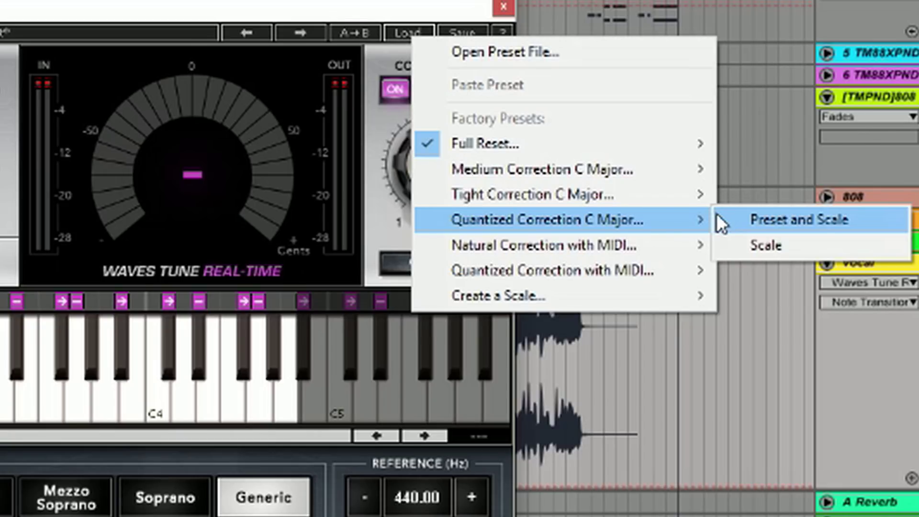
{"action": "left_click", "coordinate": [717, 214]}
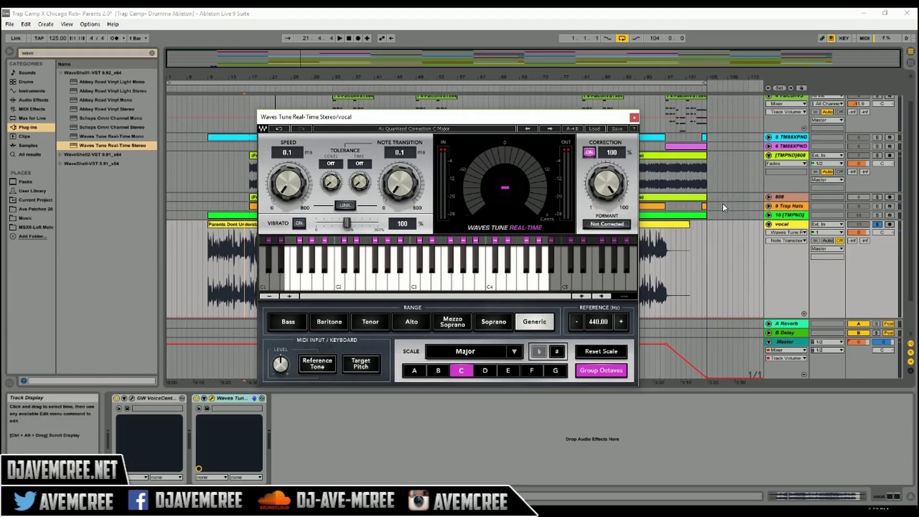
{"action": "key", "text": "space"}
Step: Set the tuning scale to Chromatic and play the vocal back
{"action": "left_click", "coordinate": [515, 352]}
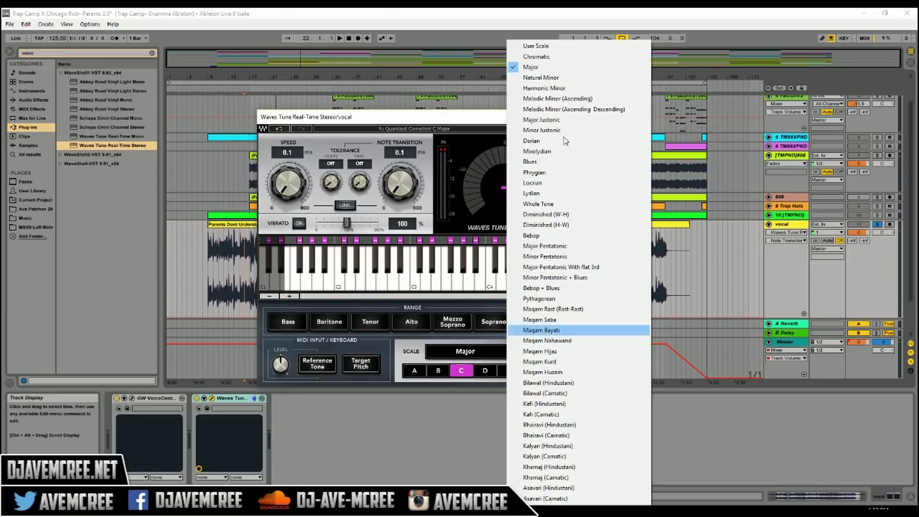
{"action": "left_click", "coordinate": [576, 57]}
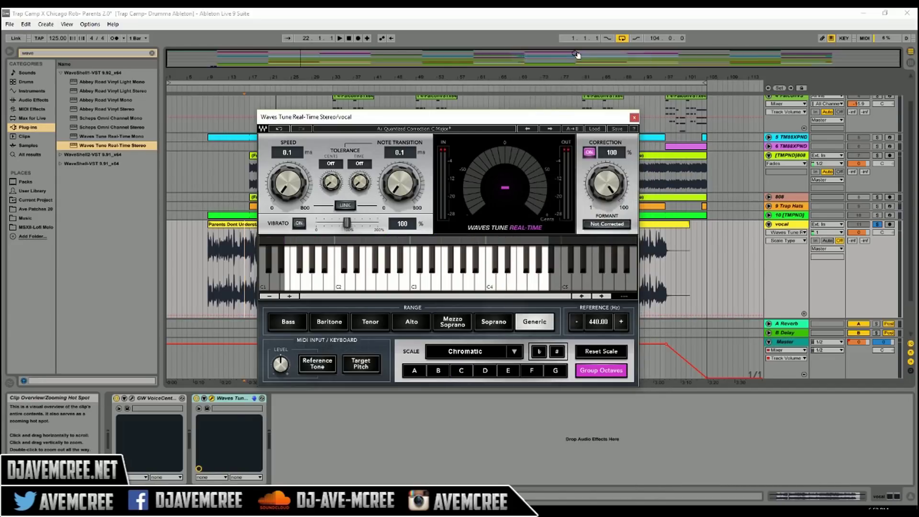
{"action": "key", "text": "space"}
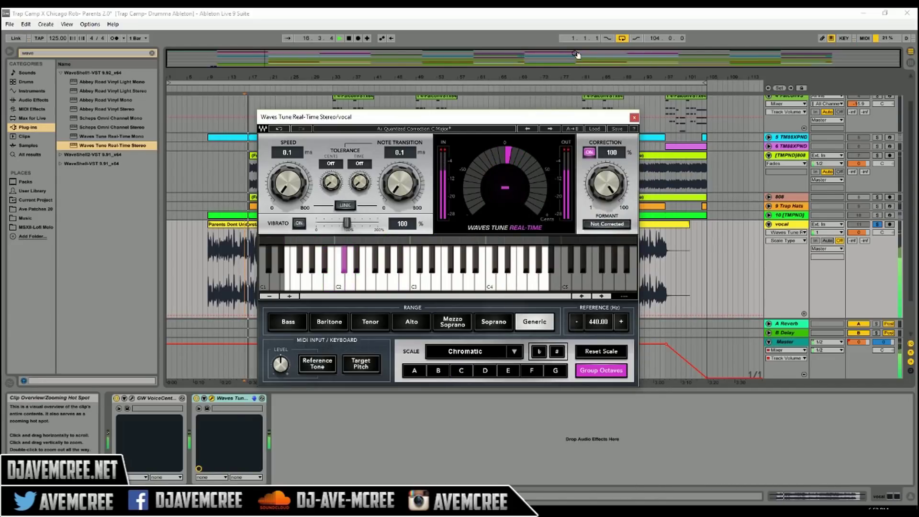